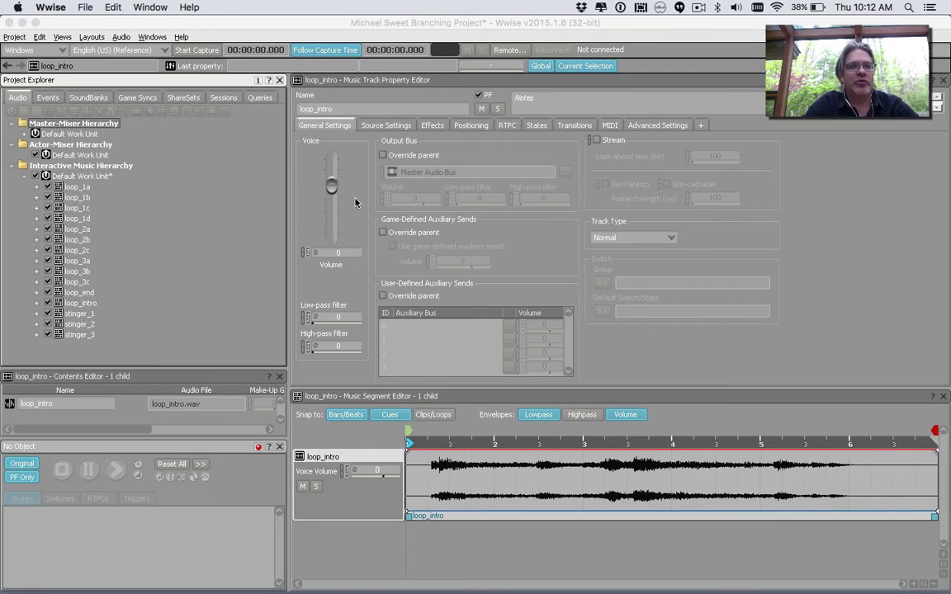
Group loop_1a through loop_1d under a new parent Music Playlist Container named "Playlist Explore".
click(93, 194)
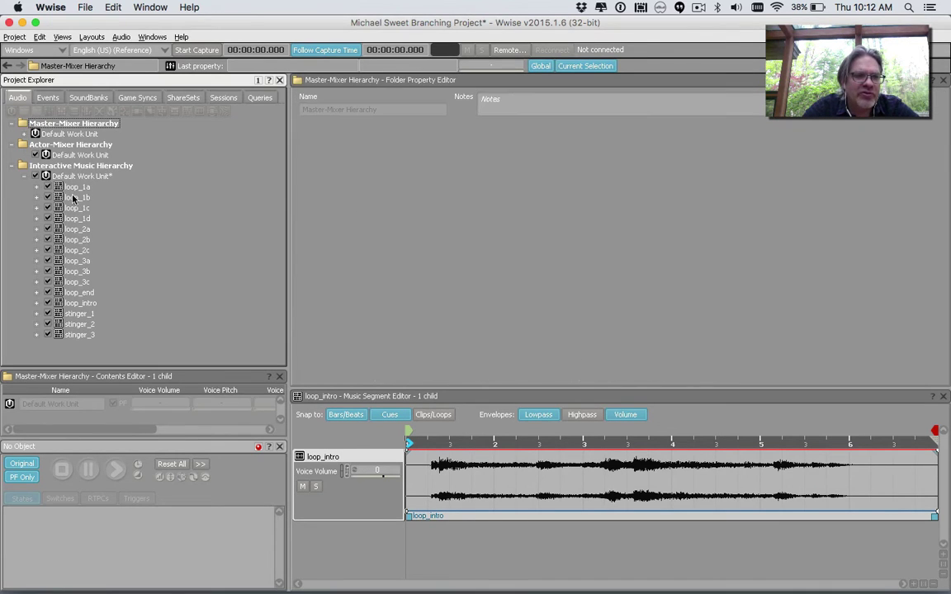
click(73, 187)
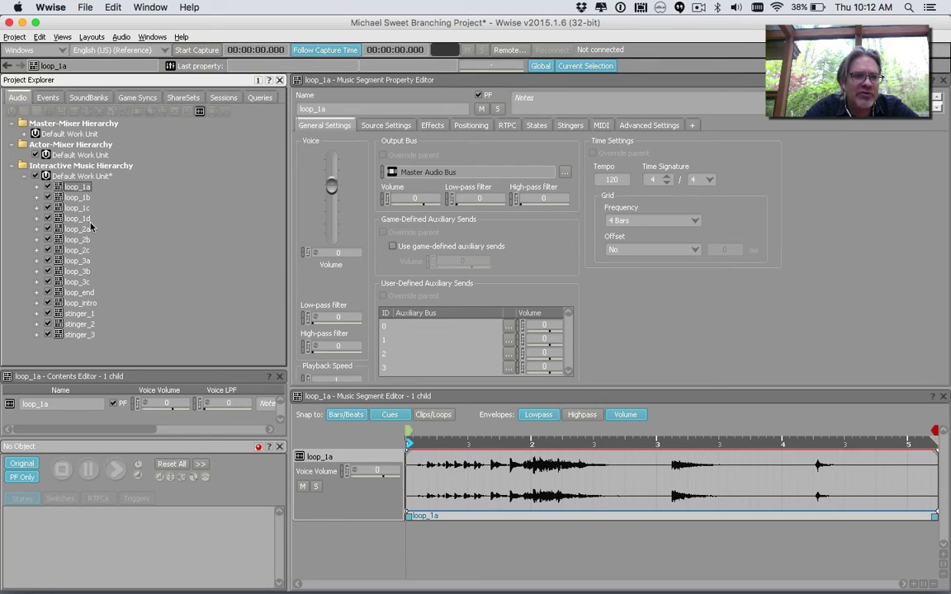
shift+click(86, 219)
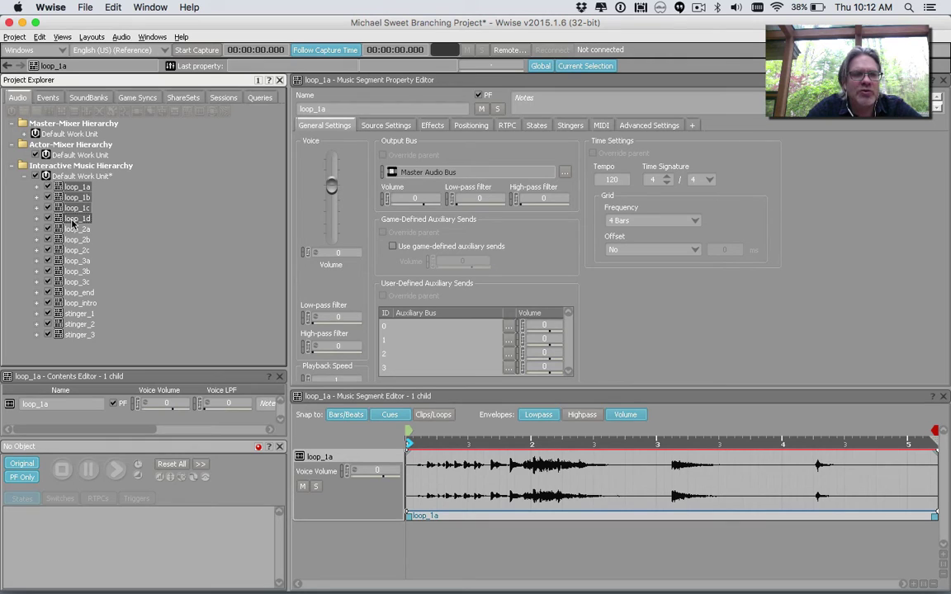
right_click(72, 223)
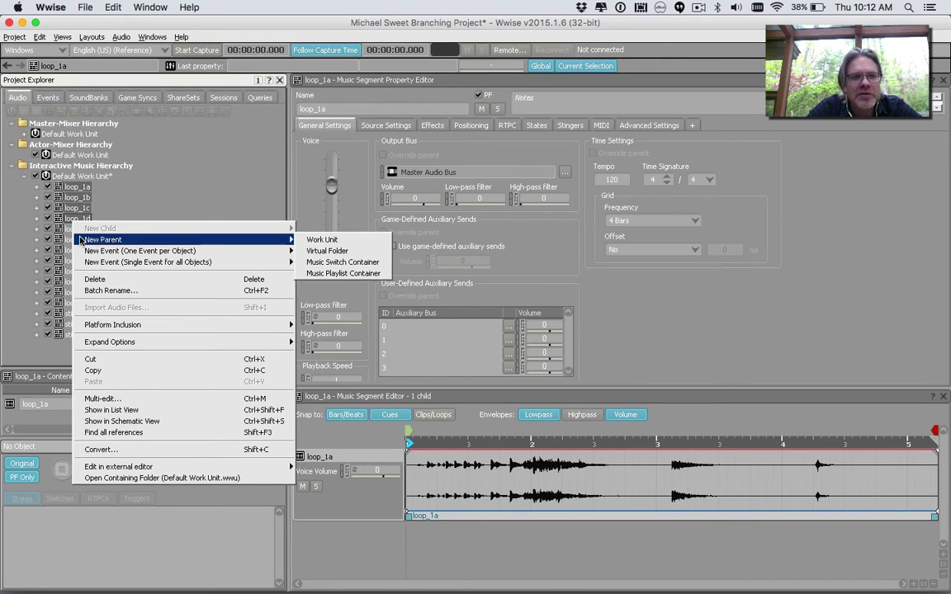
mouse_move(263, 249)
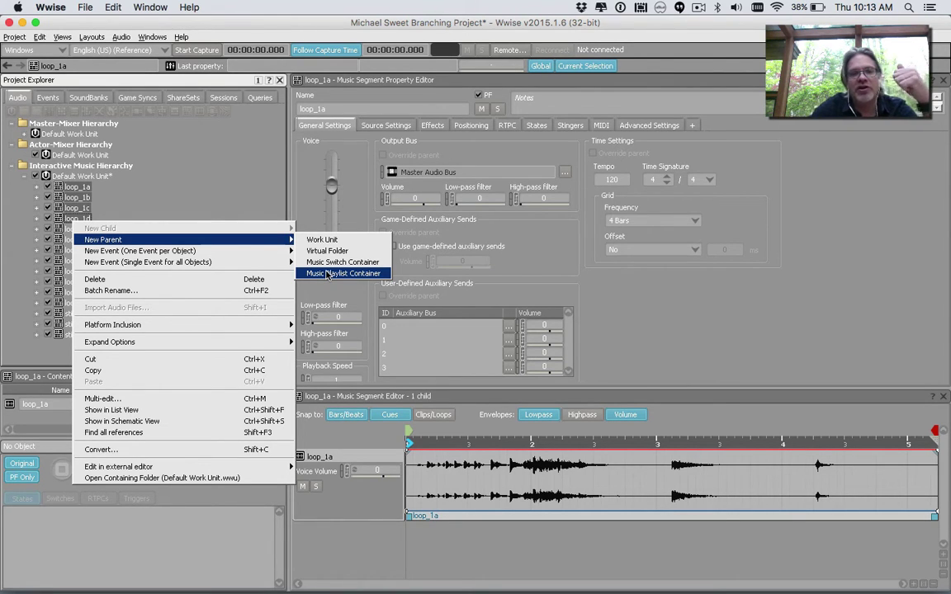
click(328, 274)
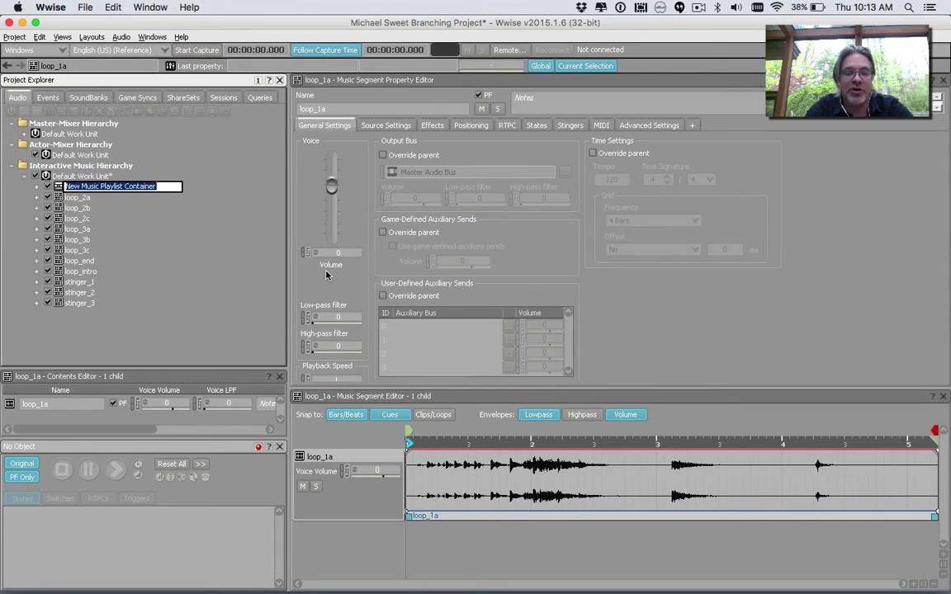
text(Playli)
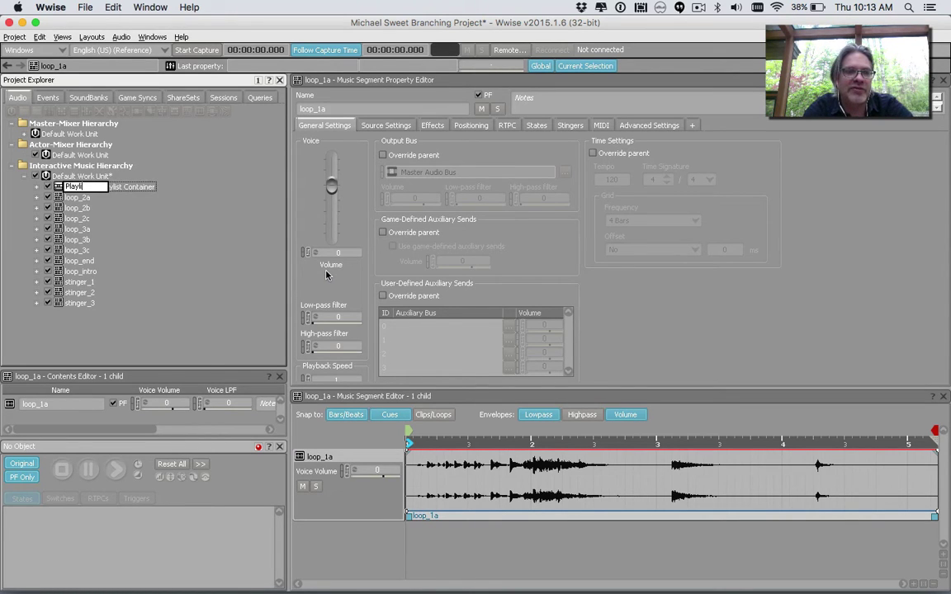
text(st Explore)
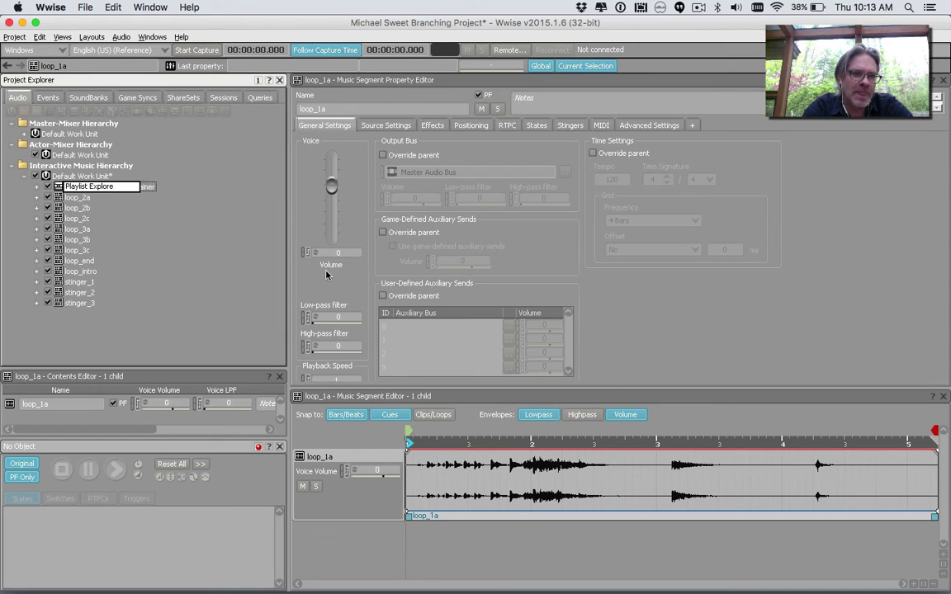
key(Return)
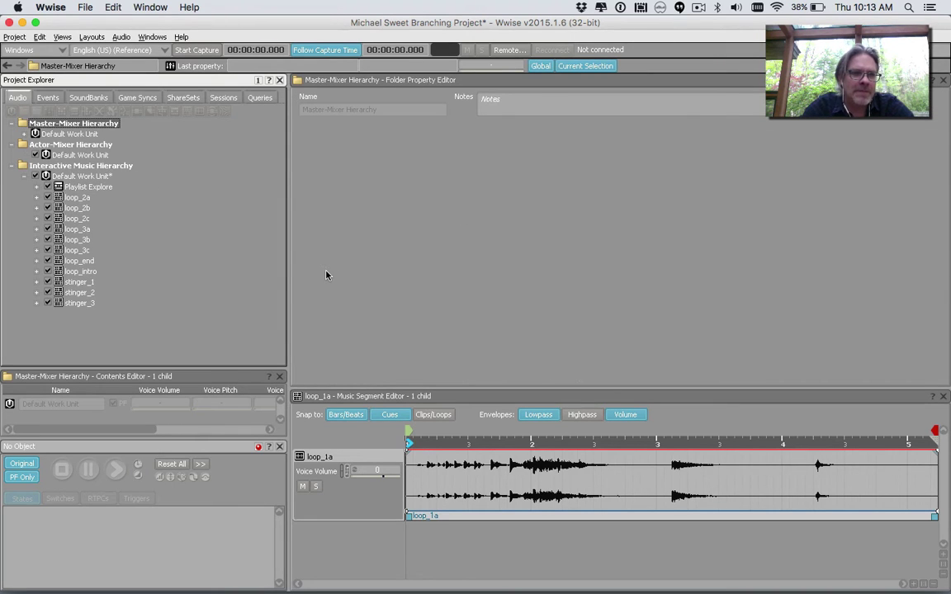
Add the segments loop_1a, loop_1b, loop_1c and loop_1d in order to the playlist of Playlist Explore.
click(72, 188)
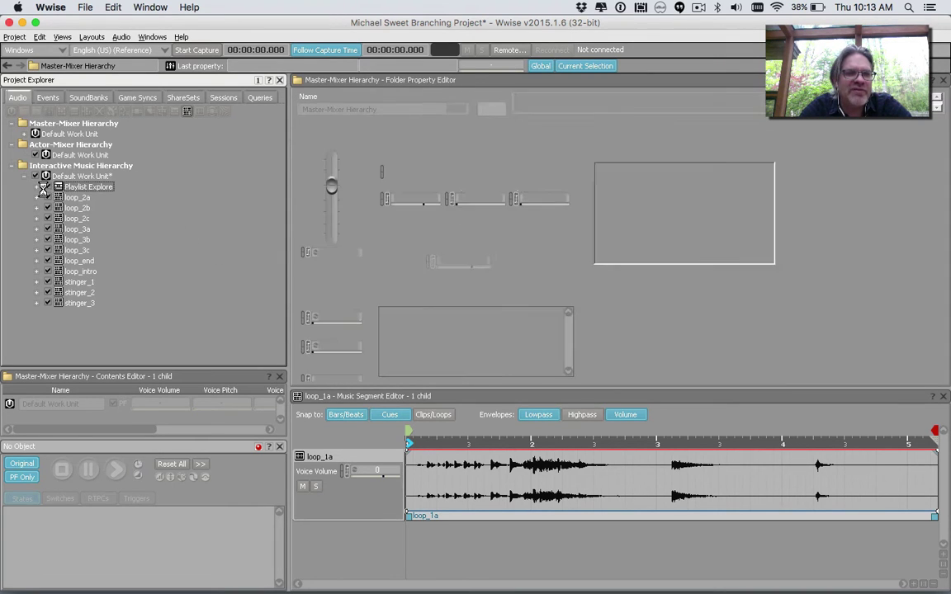
click(37, 186)
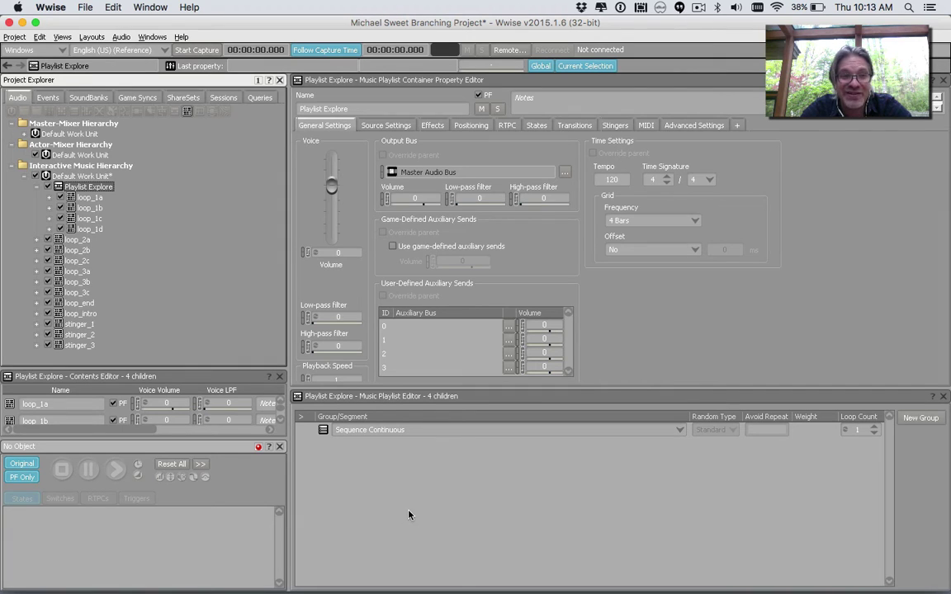
drag(87, 201, 355, 438)
drag(89, 208, 355, 454)
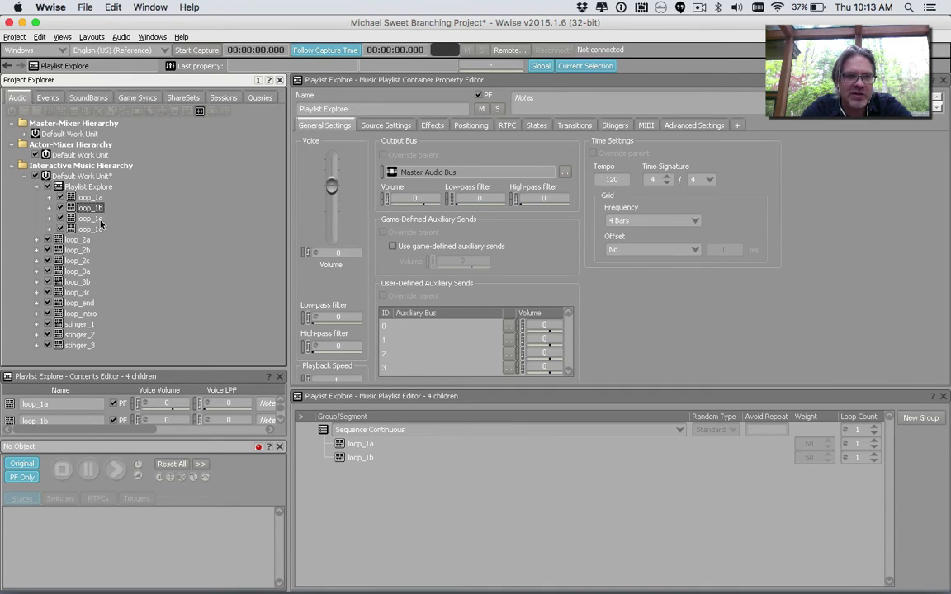
drag(89, 219, 355, 470)
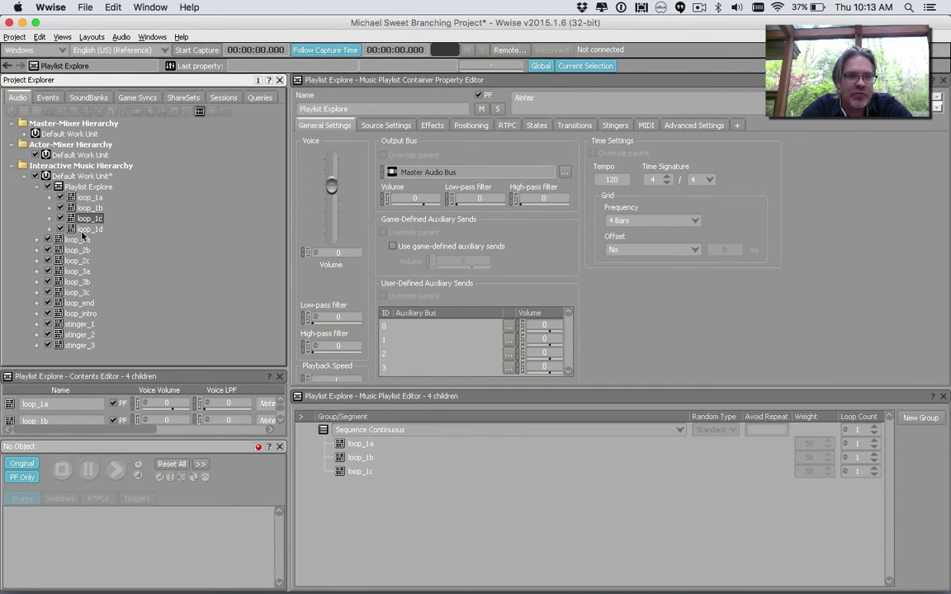
drag(86, 229, 388, 502)
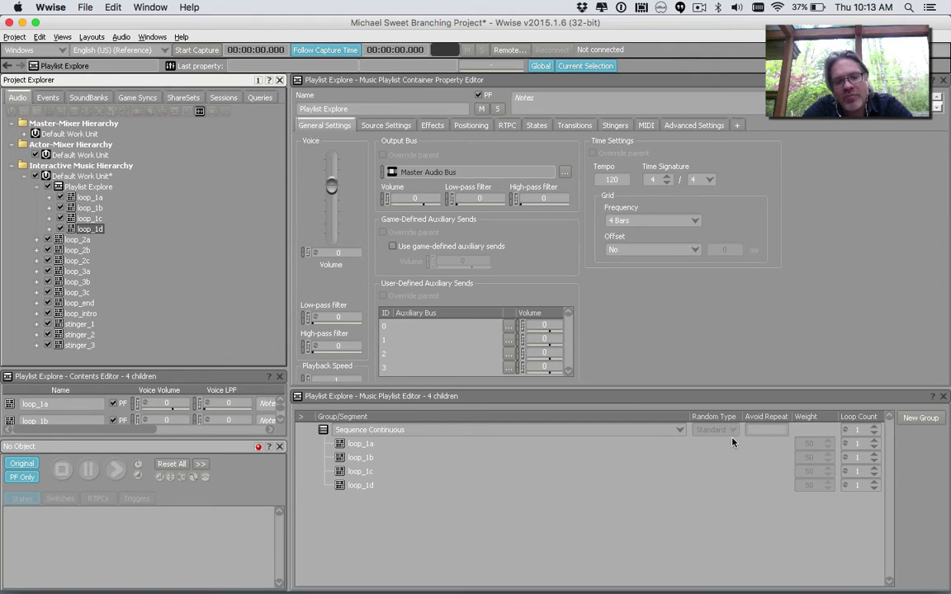
Set the Playlist Explore root group to Random Continuous with an infinite loop count.
click(650, 430)
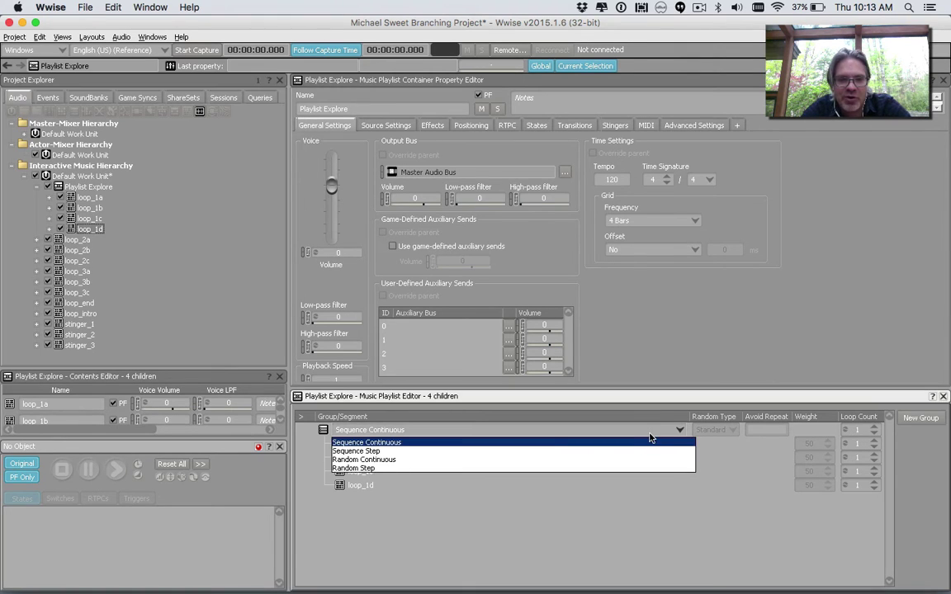
click(404, 460)
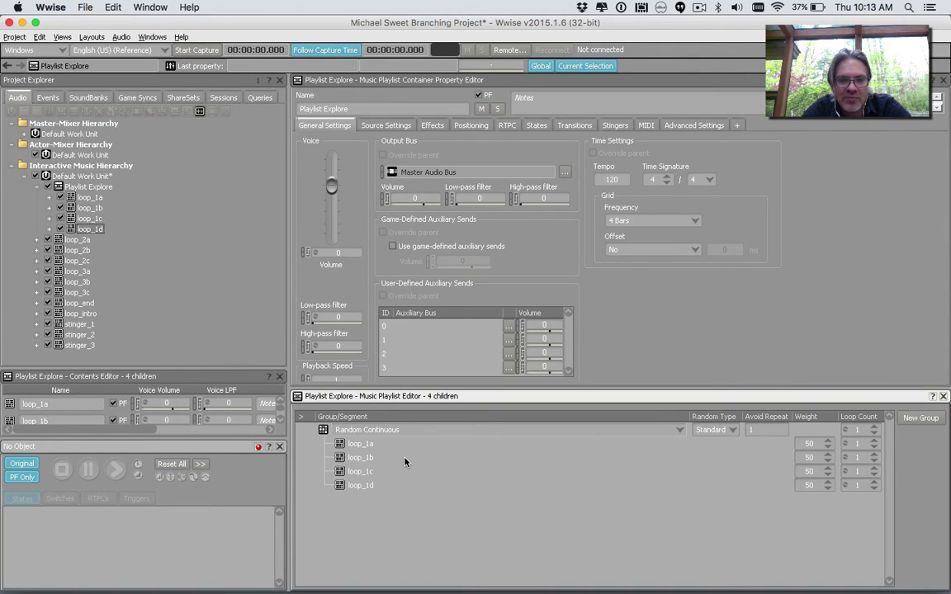
click(873, 432)
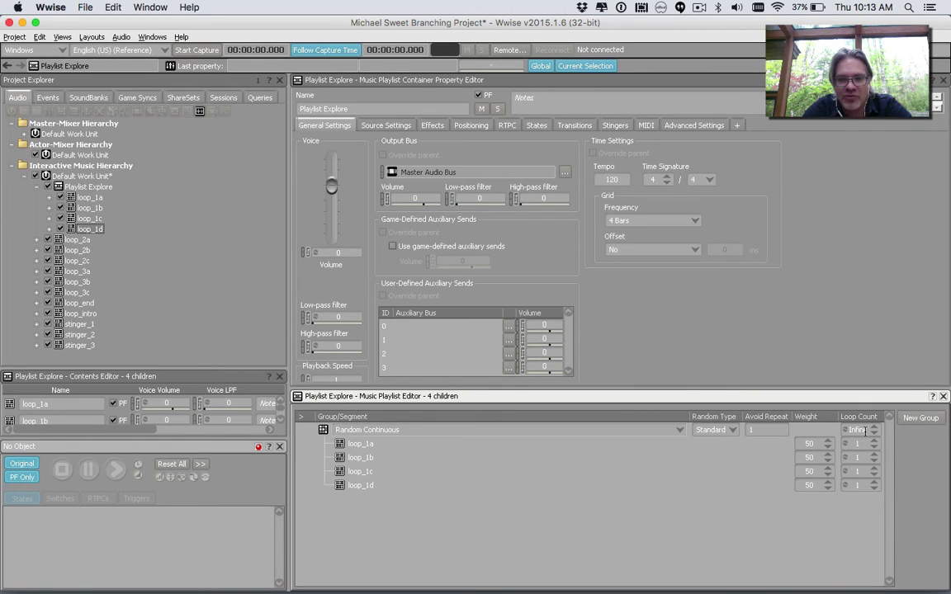
Unlock the Transport Control so it follows the selection, and audition Playlist Explore before stopping playback.
click(259, 448)
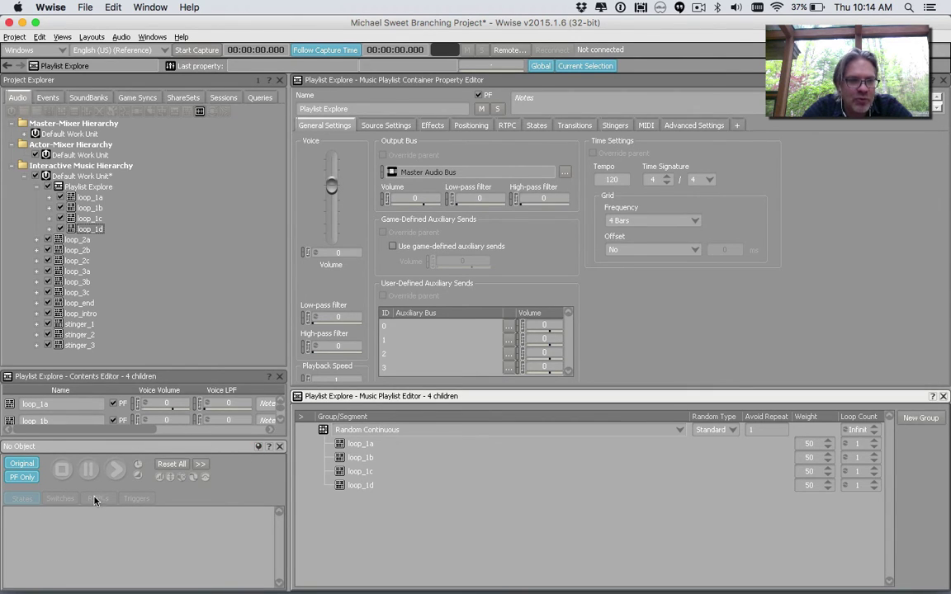
click(85, 188)
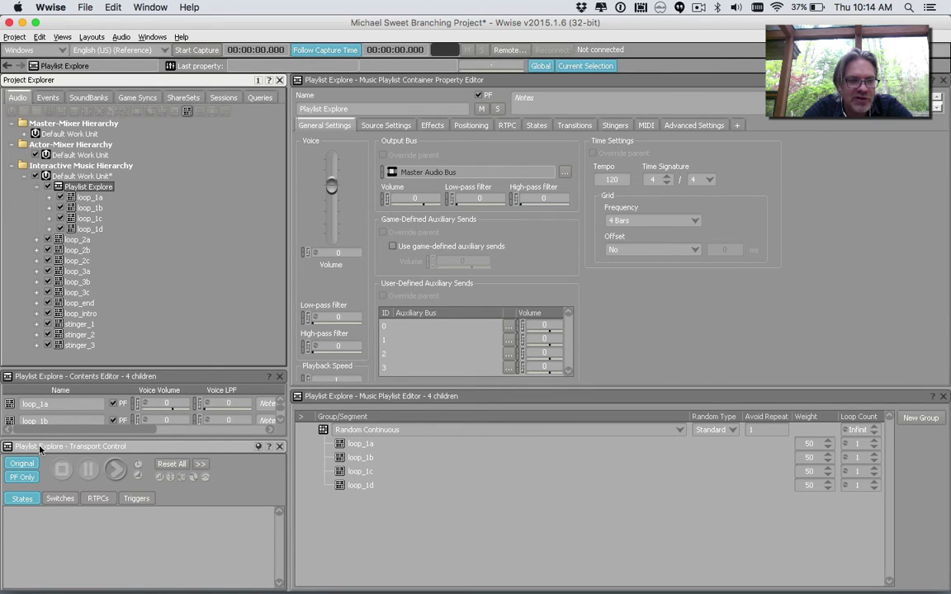
click(123, 475)
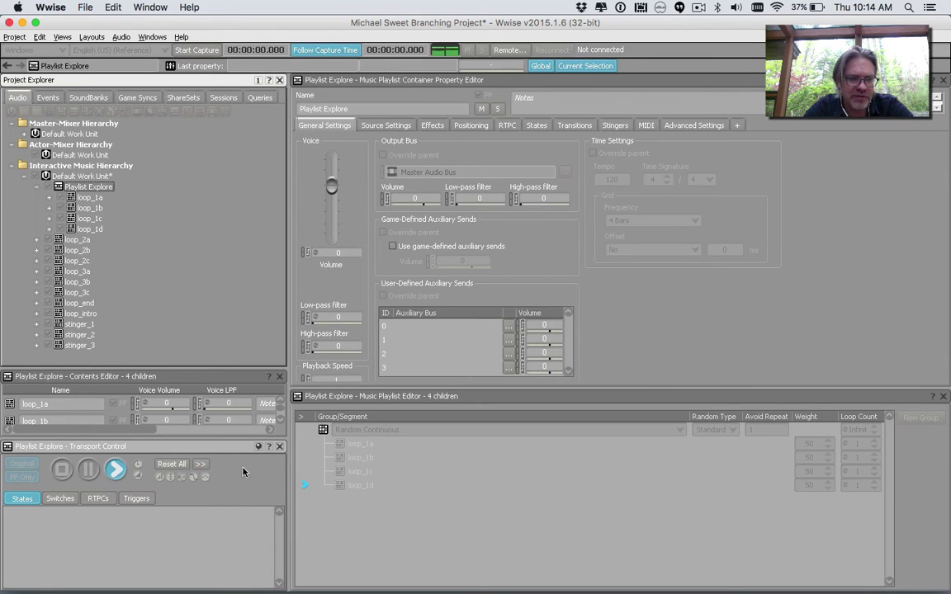
click(62, 470)
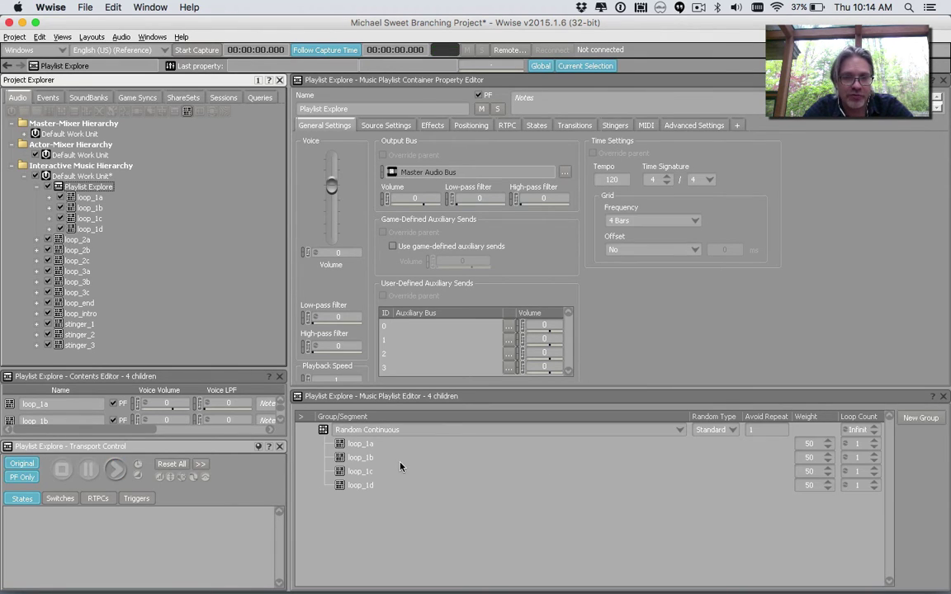
Group loop_2a through loop_2c under a new parent Music Playlist Container named "Playlist Chase".
click(82, 241)
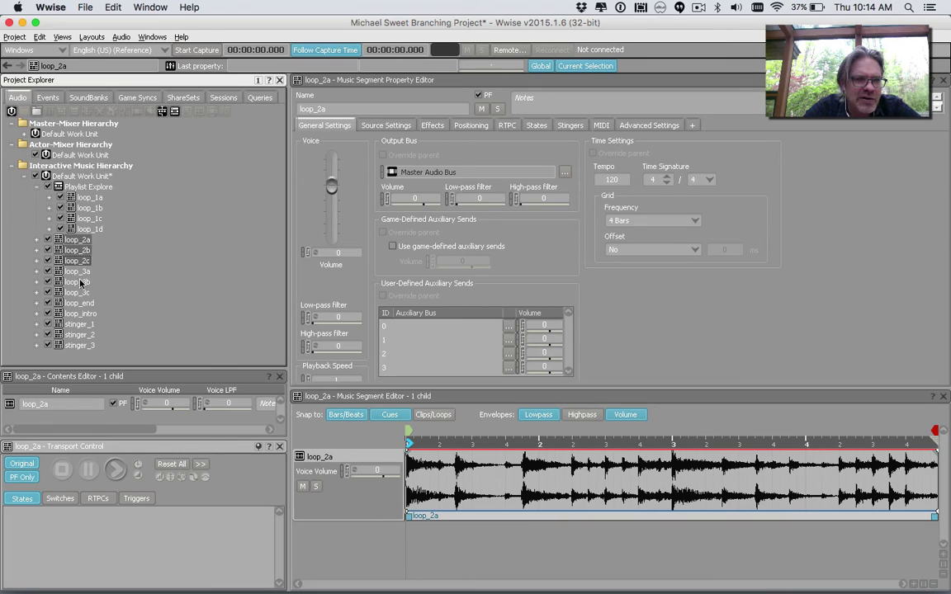
right_click(80, 263)
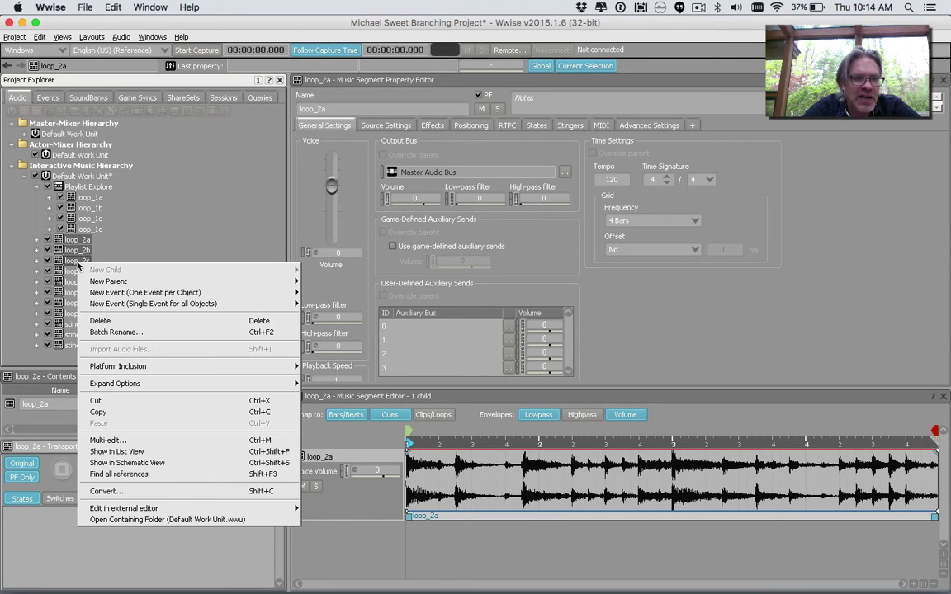
mouse_move(108, 282)
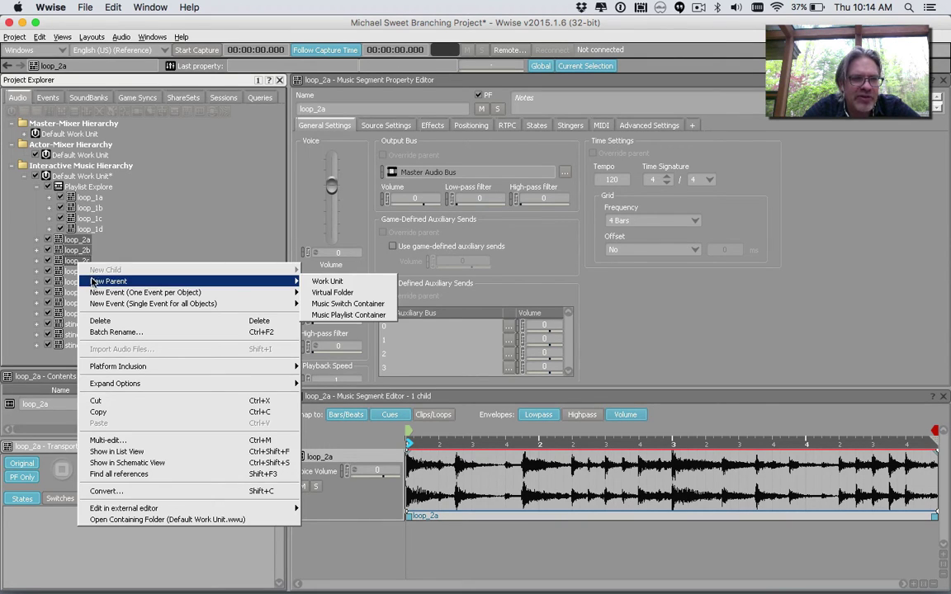
click(347, 316)
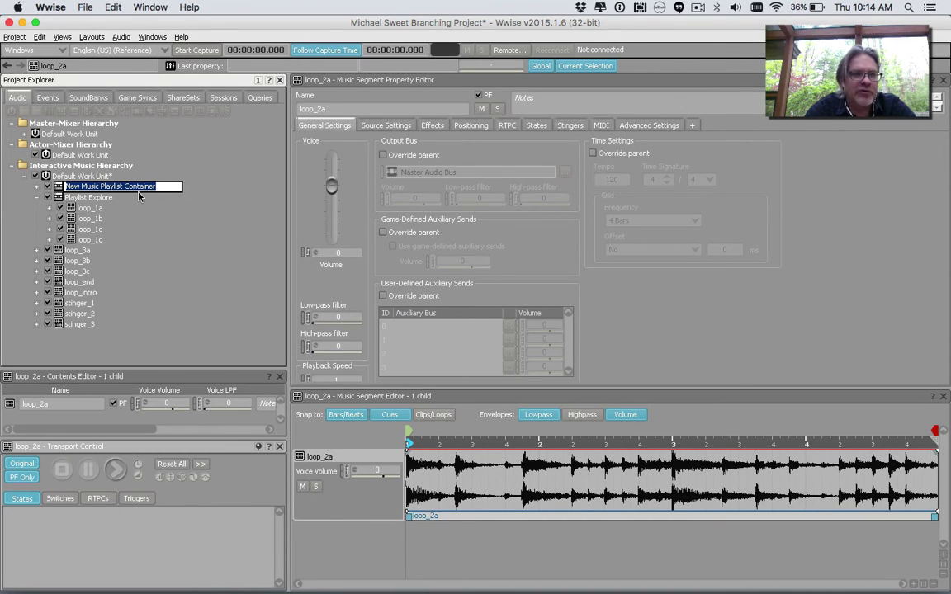
text(Play)
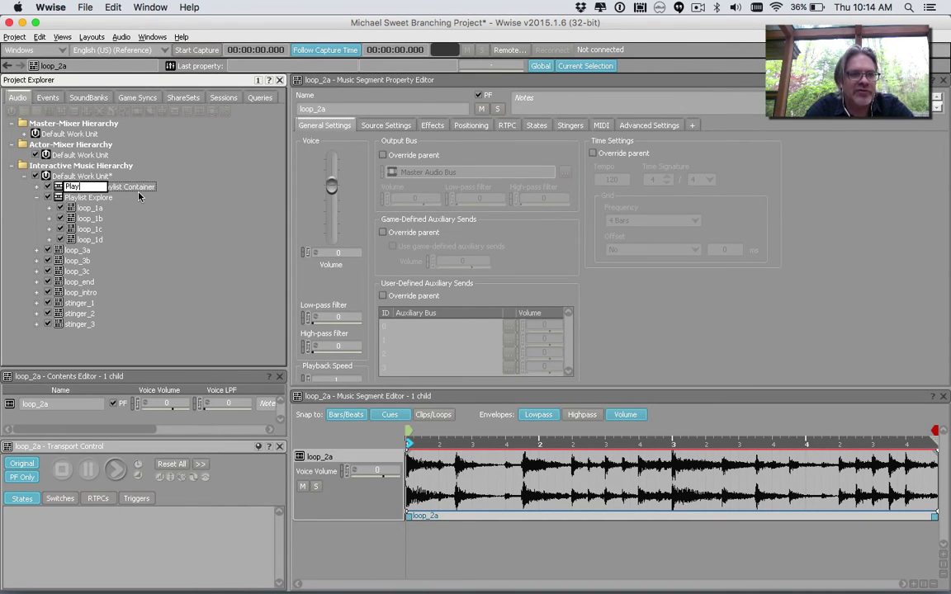
text(list Chase)
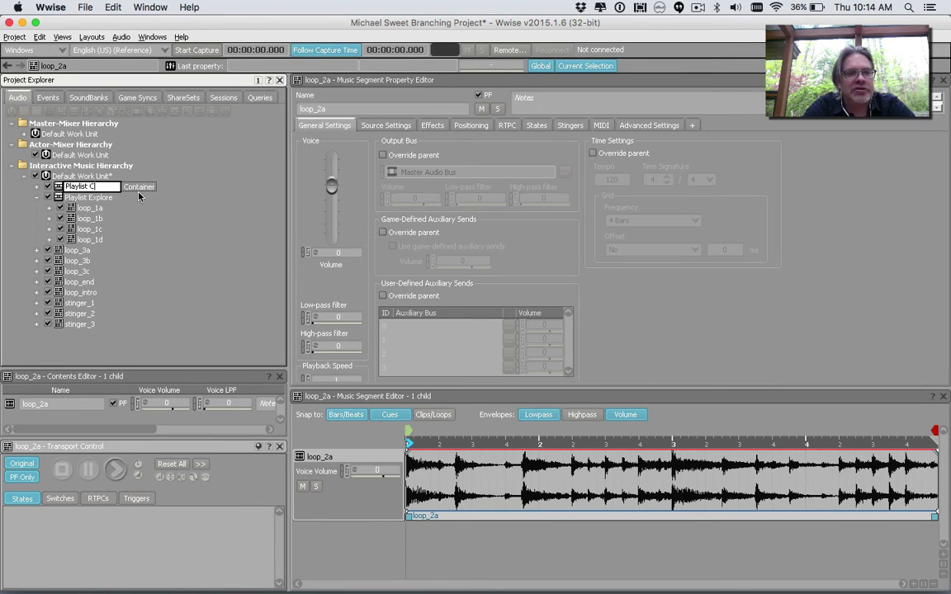
key(Return)
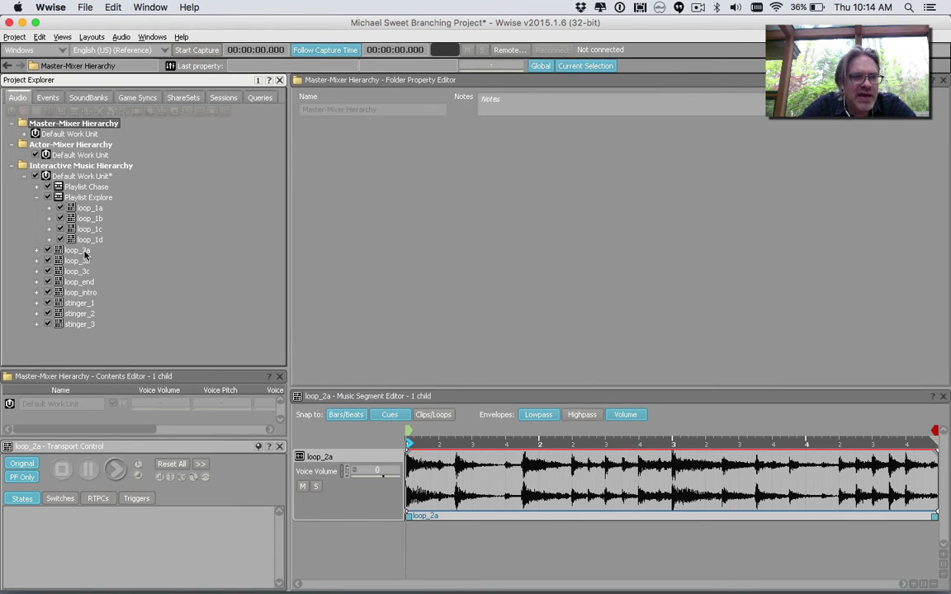
Group loop_3a through loop_3c under a new parent Music Playlist Container named "Playlist Fight".
click(79, 250)
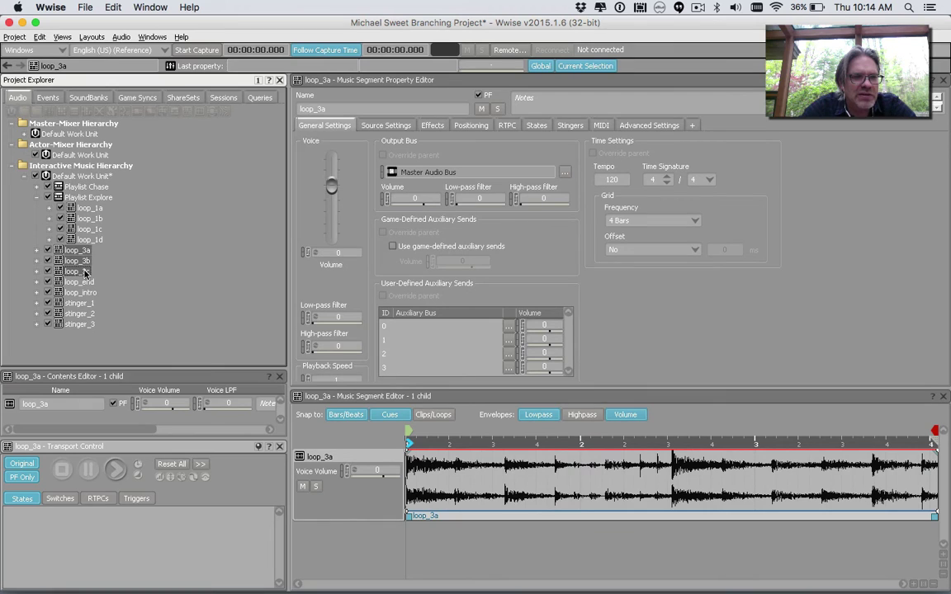
right_click(85, 271)
mouse_move(132, 306)
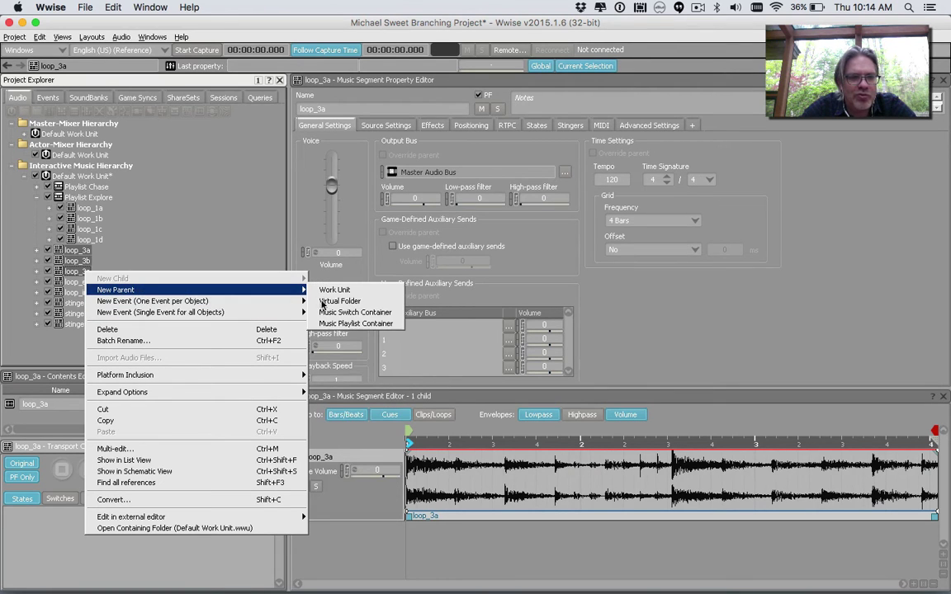
click(353, 324)
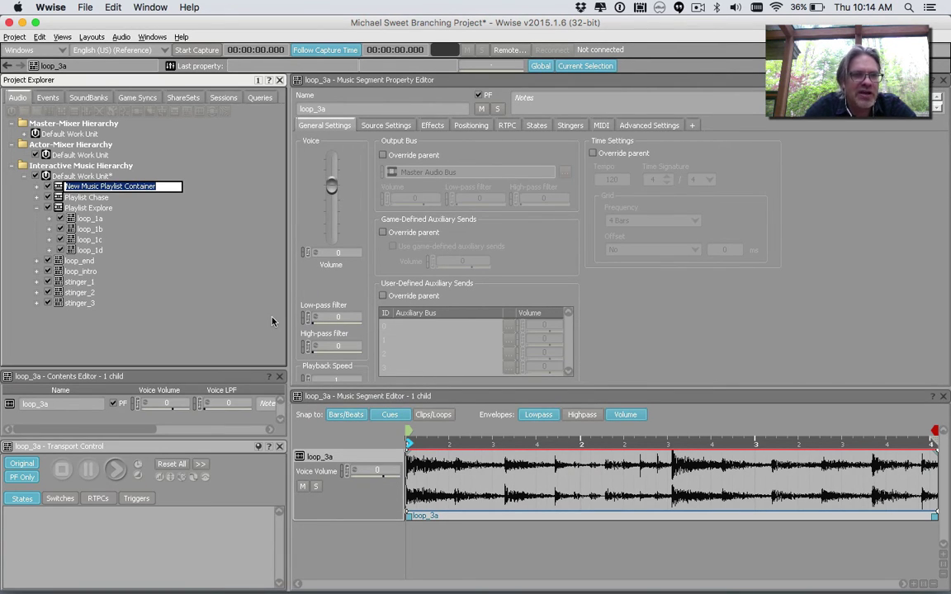
text(Playlist )
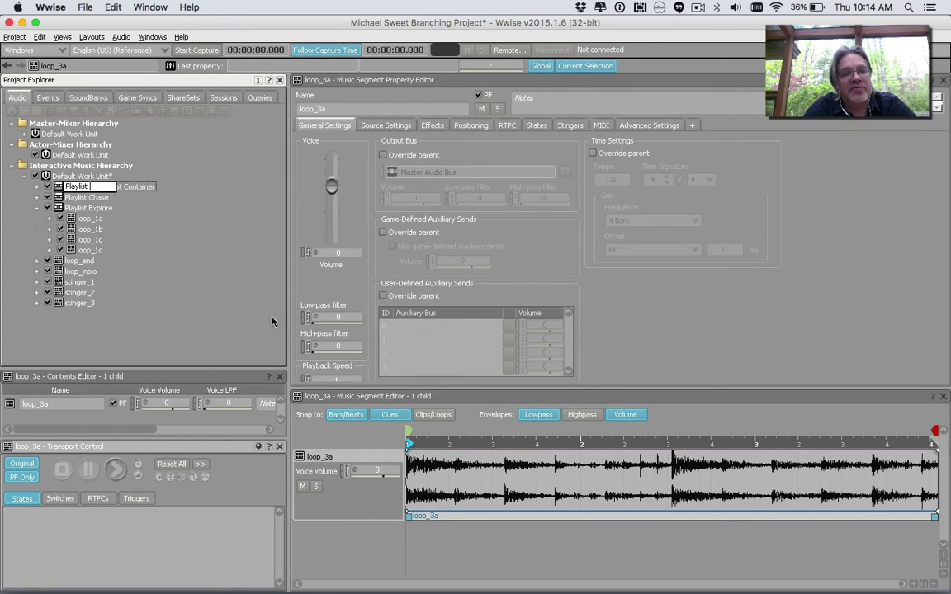
text(Fight)
click(272, 321)
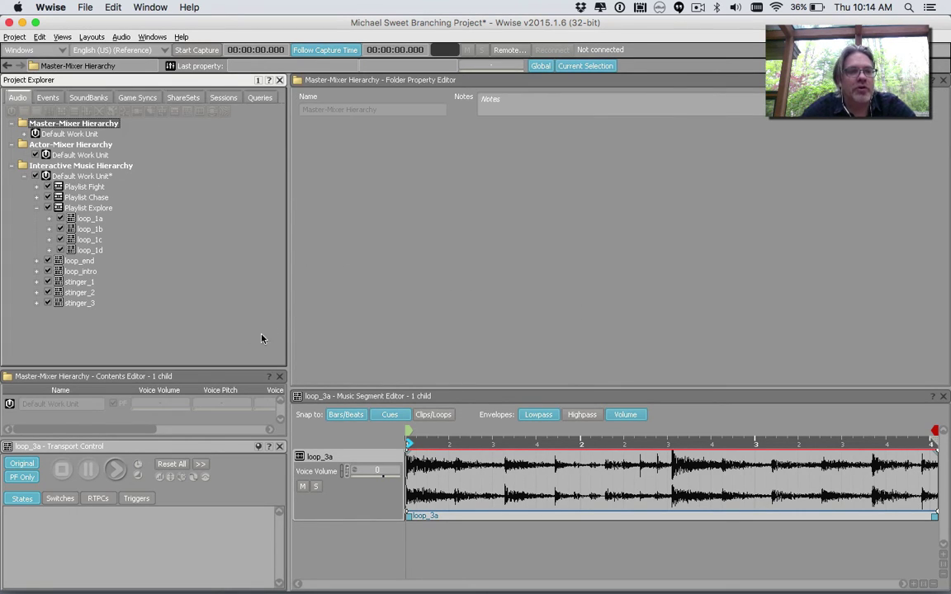
Add the segments loop_2a, loop_2b and loop_2c in order to the playlist of Playlist Chase.
click(59, 197)
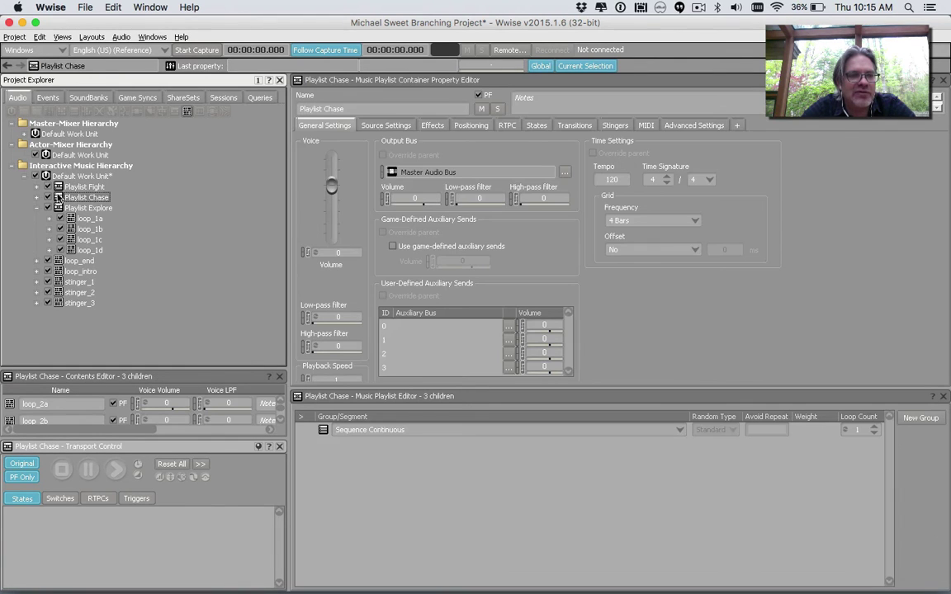
click(36, 197)
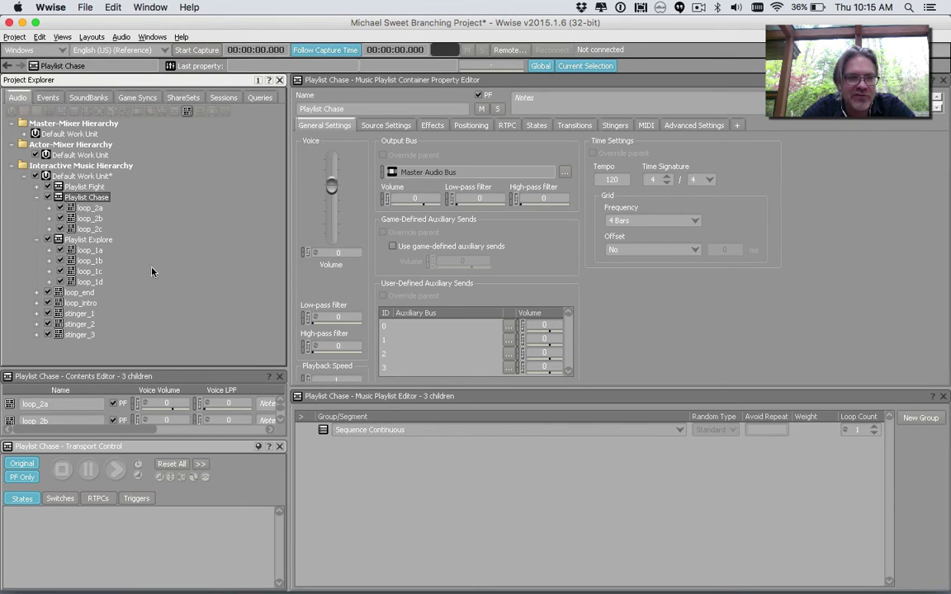
drag(91, 209, 390, 454)
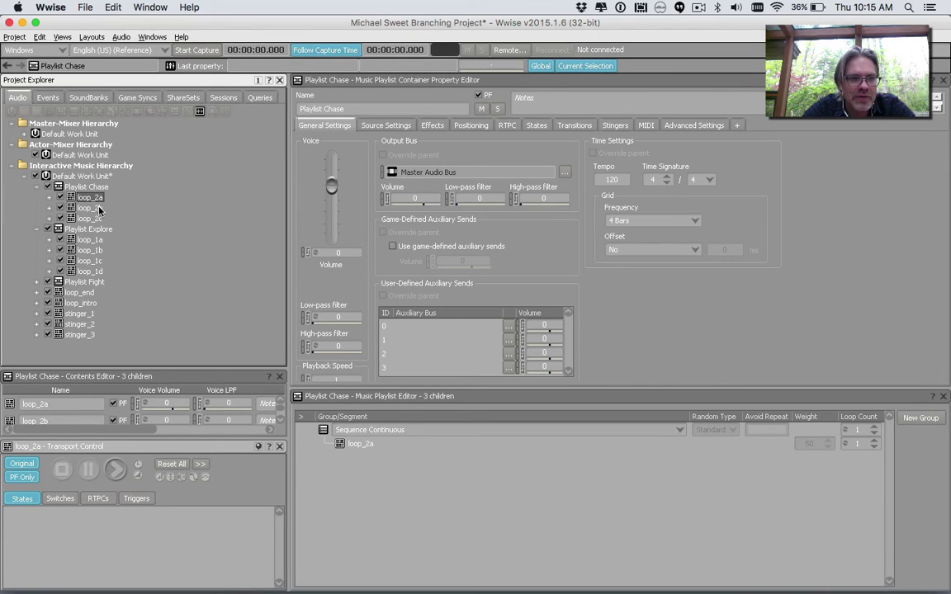
drag(97, 210, 377, 466)
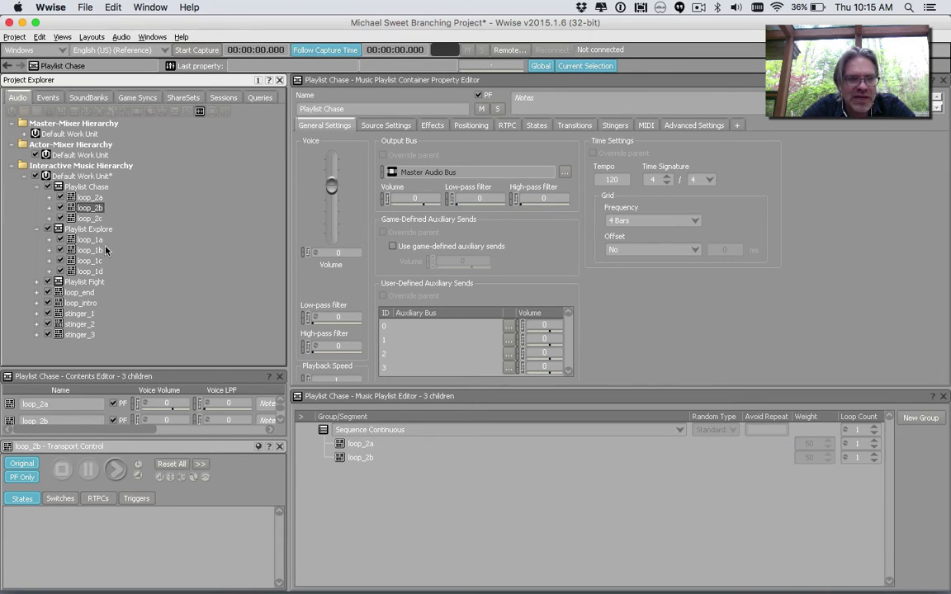
drag(91, 217, 401, 494)
Set the Playlist Chase root group to an infinite loop count and Random Continuous playback, and save the project.
click(873, 432)
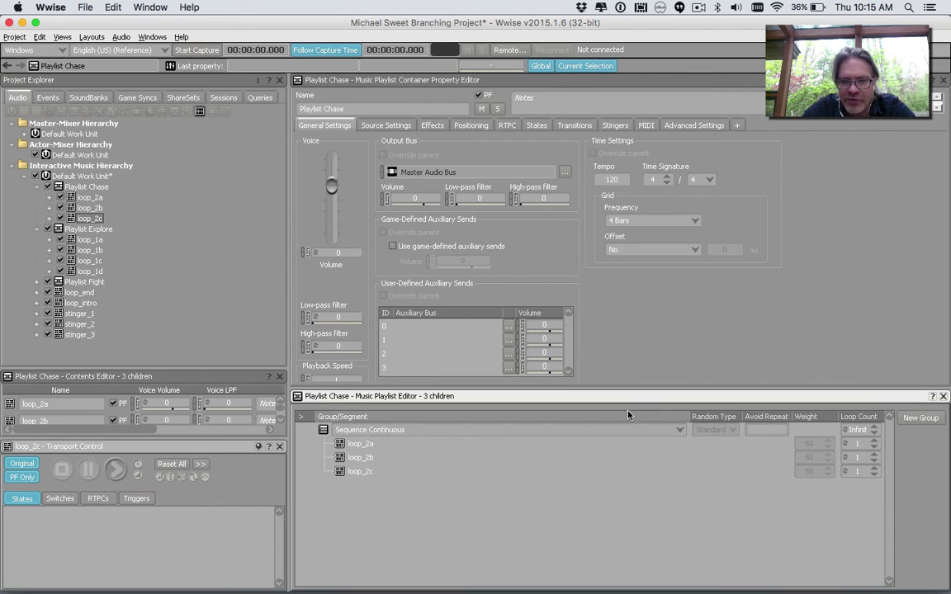
click(621, 433)
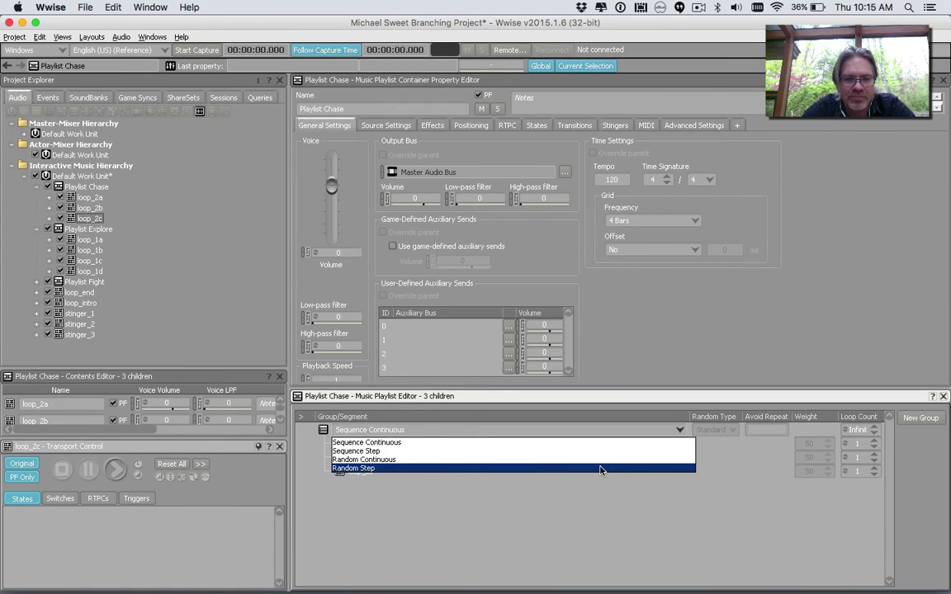
click(600, 469)
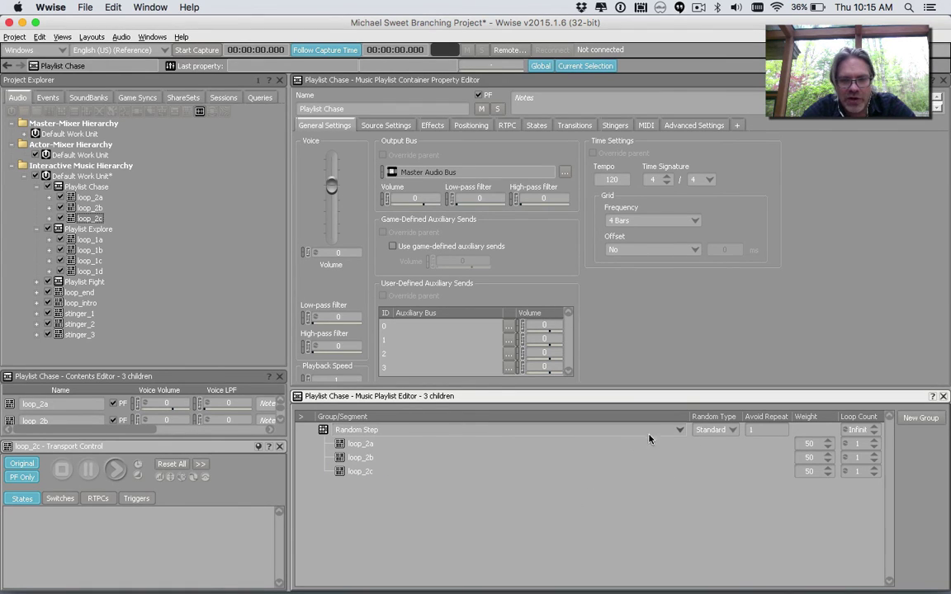
click(649, 433)
click(591, 467)
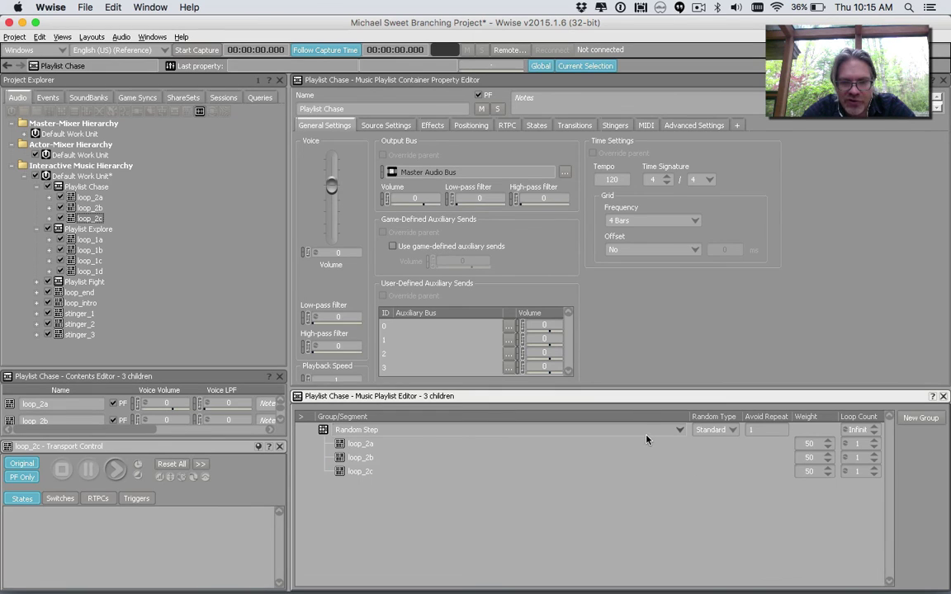
click(647, 435)
click(631, 459)
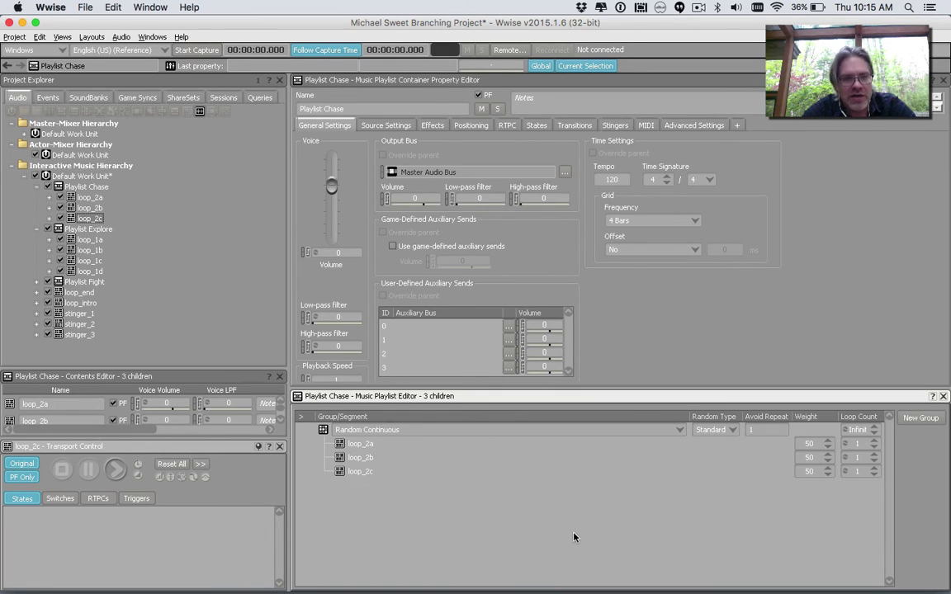
key(ctrl+s)
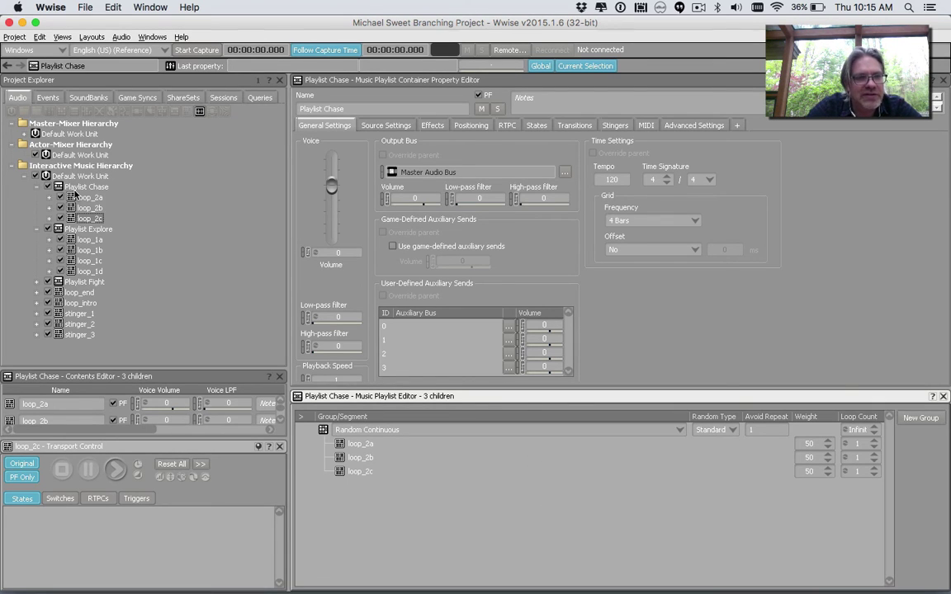
Add the segments loop_3a, loop_3b and loop_3c to the playlist of Playlist Fight.
click(37, 282)
click(79, 282)
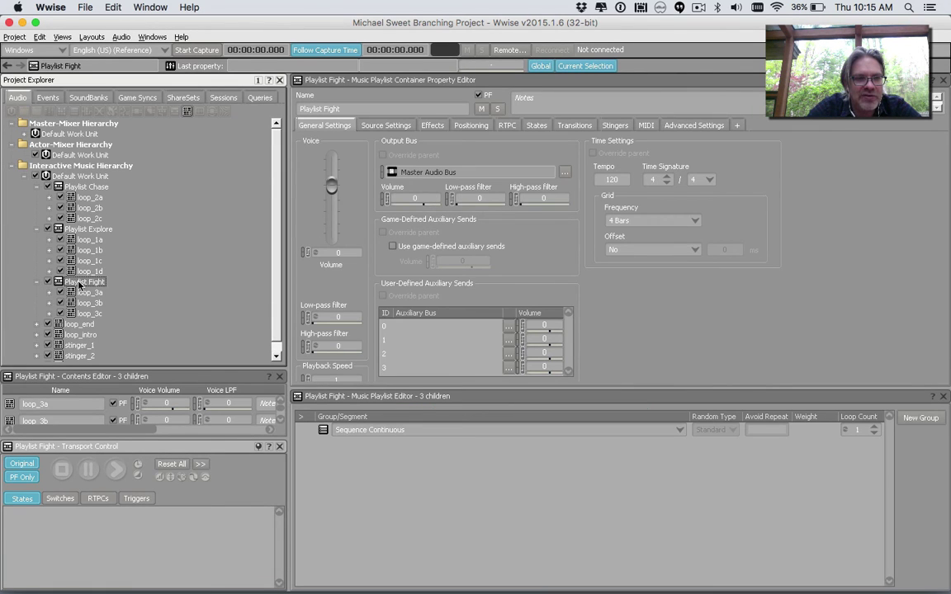
drag(89, 292, 366, 449)
drag(89, 303, 355, 454)
drag(89, 314, 395, 452)
Set the Playlist Fight root group to Random Continuous with an infinite loop count, and save the project.
click(407, 435)
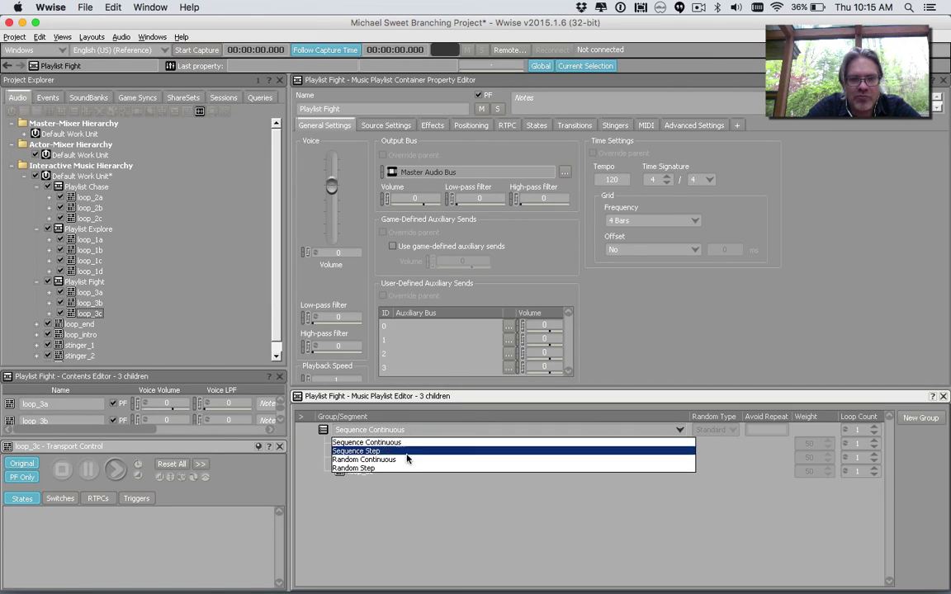
click(402, 460)
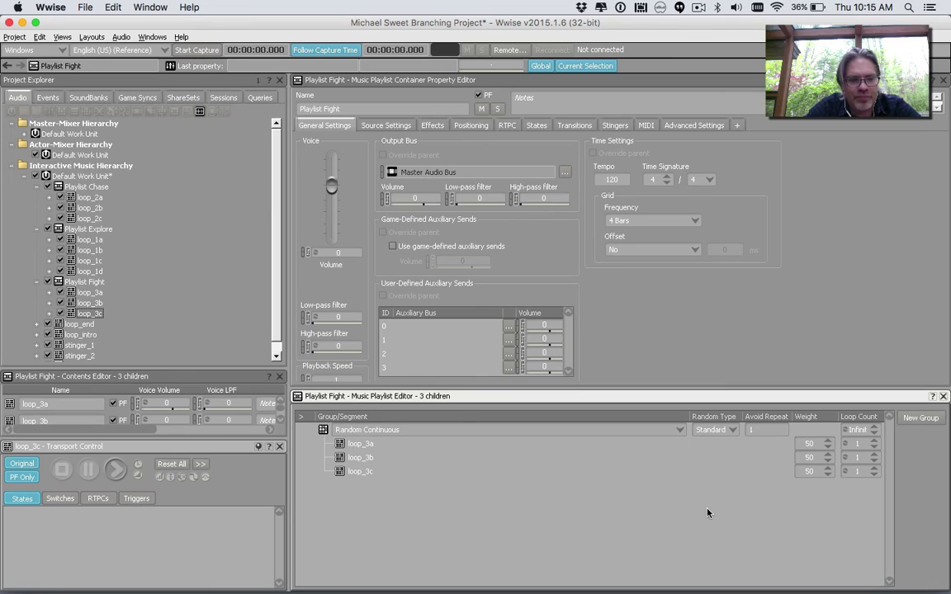
key(ctrl+s)
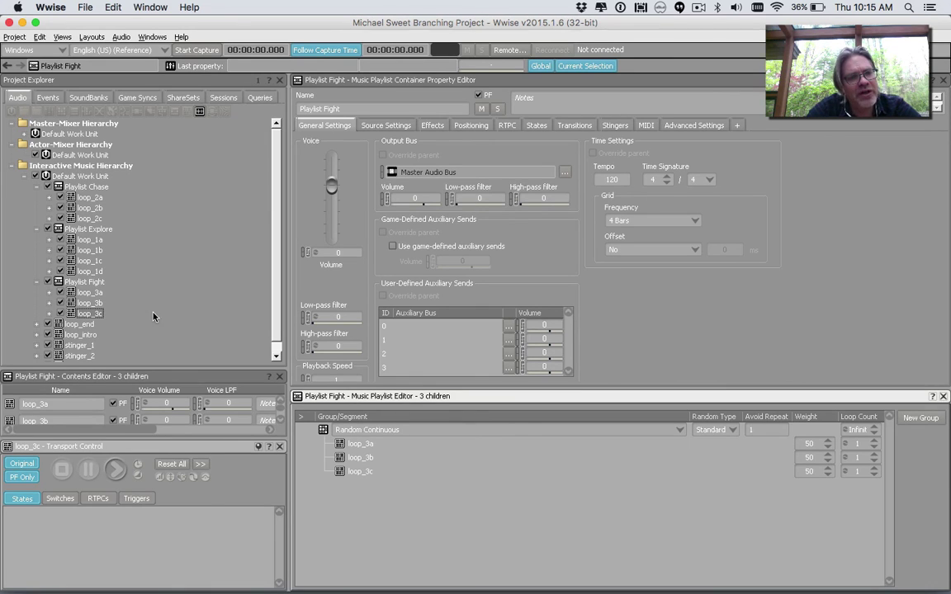
Audition the Playlist Fight container and stop its playback.
click(99, 283)
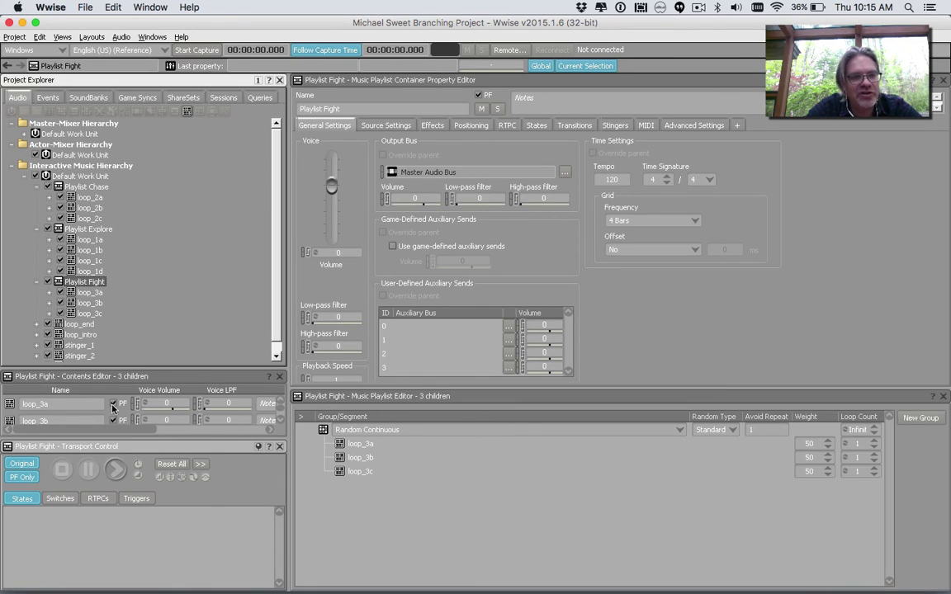
click(116, 469)
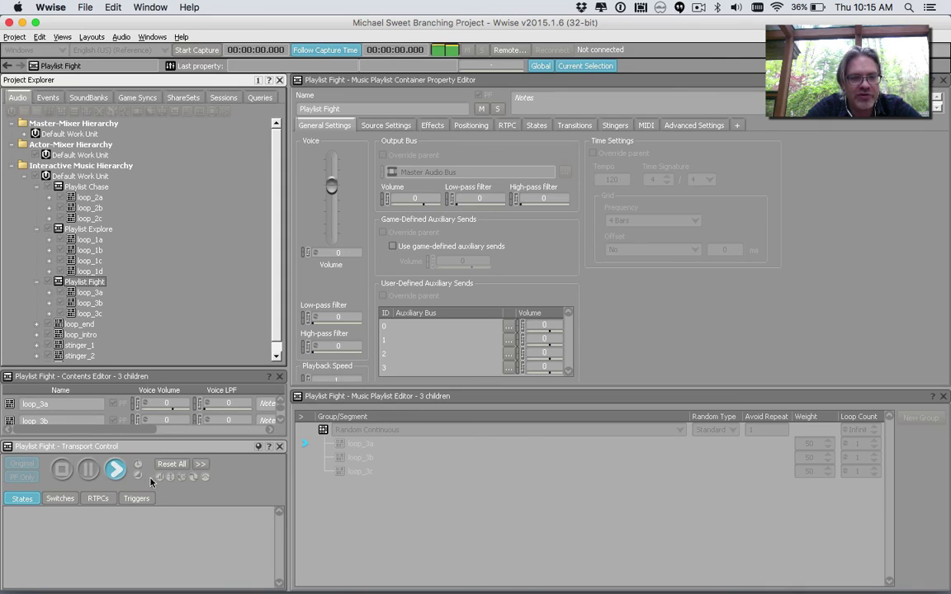
click(62, 471)
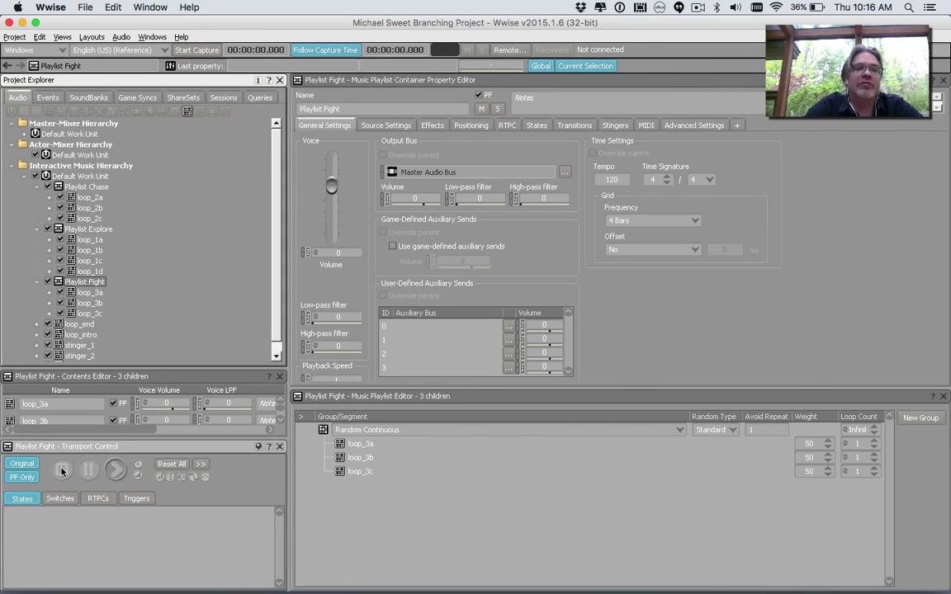
Collapse the Playlist Fight, Playlist Explore and Playlist Chase containers in the Interactive Music Hierarchy.
click(36, 282)
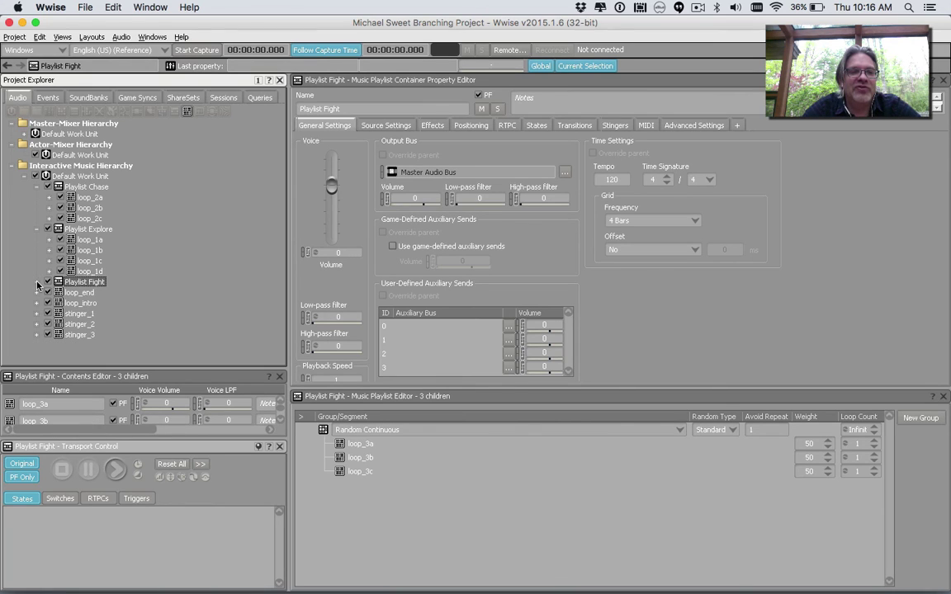
click(38, 228)
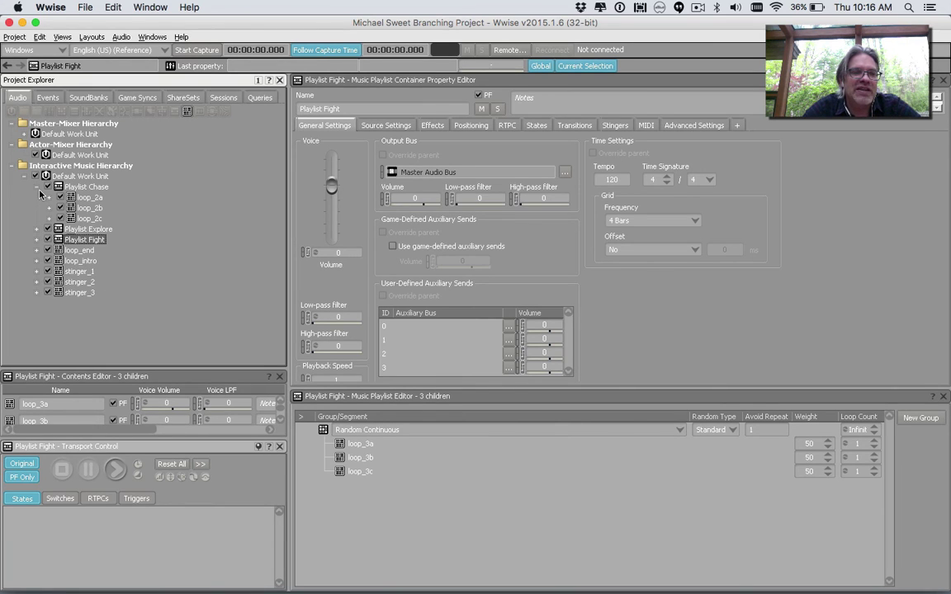
click(36, 187)
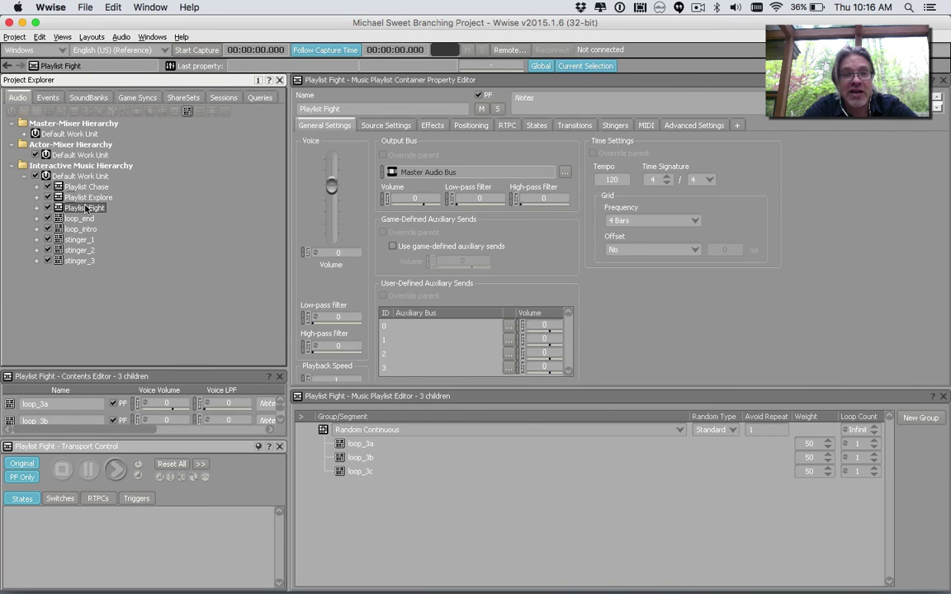
click(698, 6)
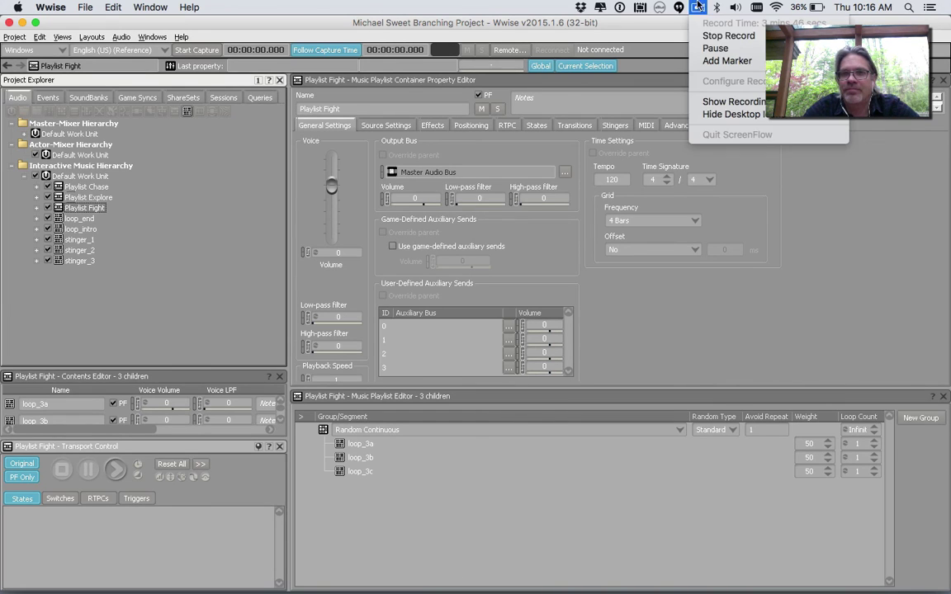